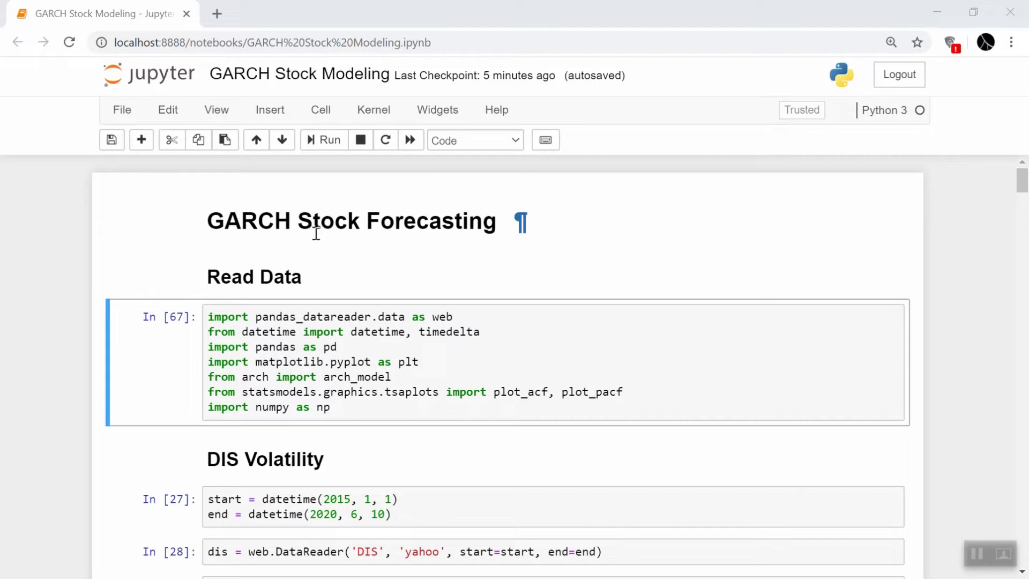
Highlight the arch_model import and the pandas_datareader import line in the first cell.
{"action": "scroll", "coordinate": [316, 233], "scroll_direction": "down", "scroll_amount": 2}
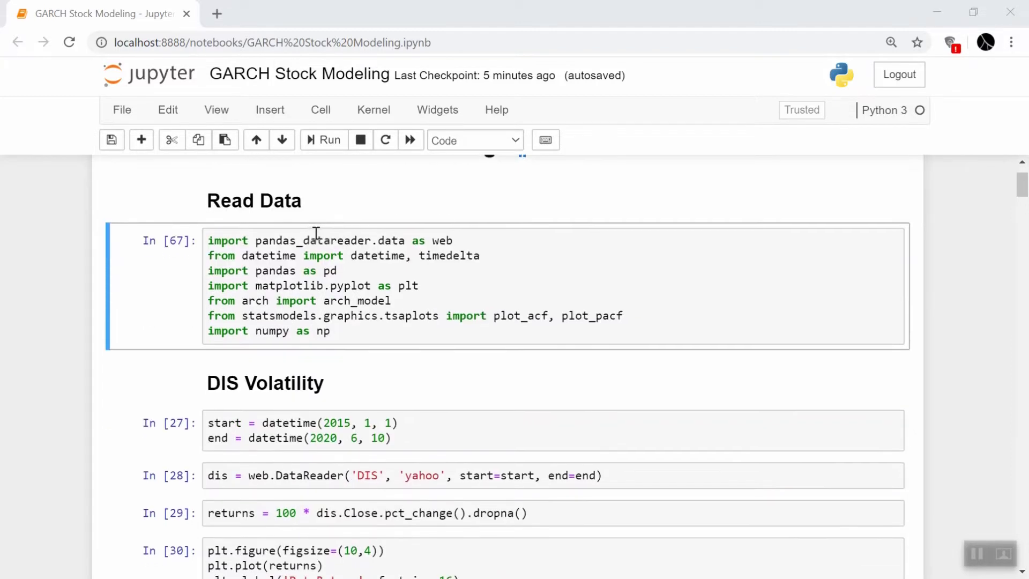
{"action": "left_click_drag", "start_coordinate": [393, 301], "coordinate": [325, 302]}
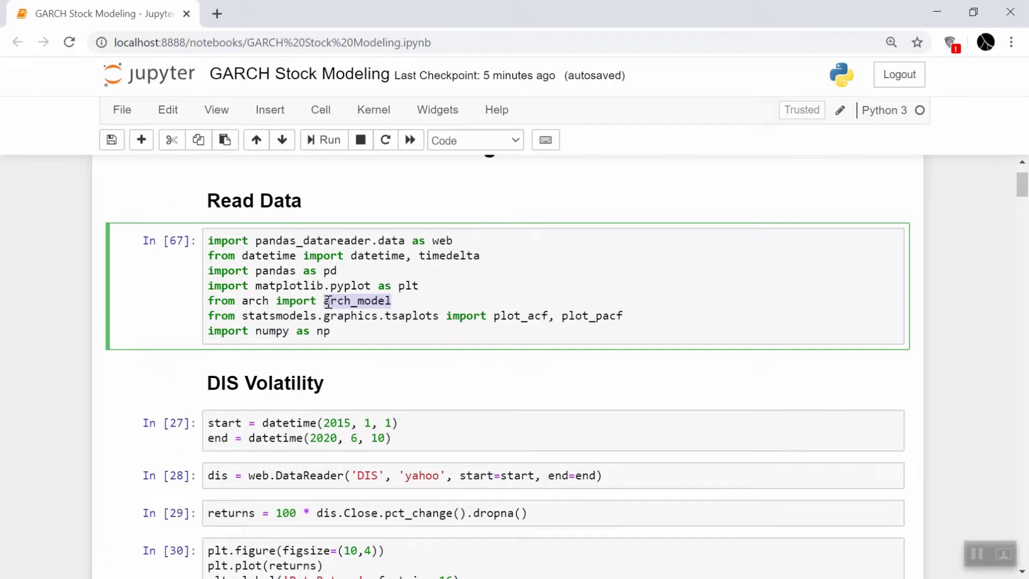
{"action": "left_click", "coordinate": [394, 301]}
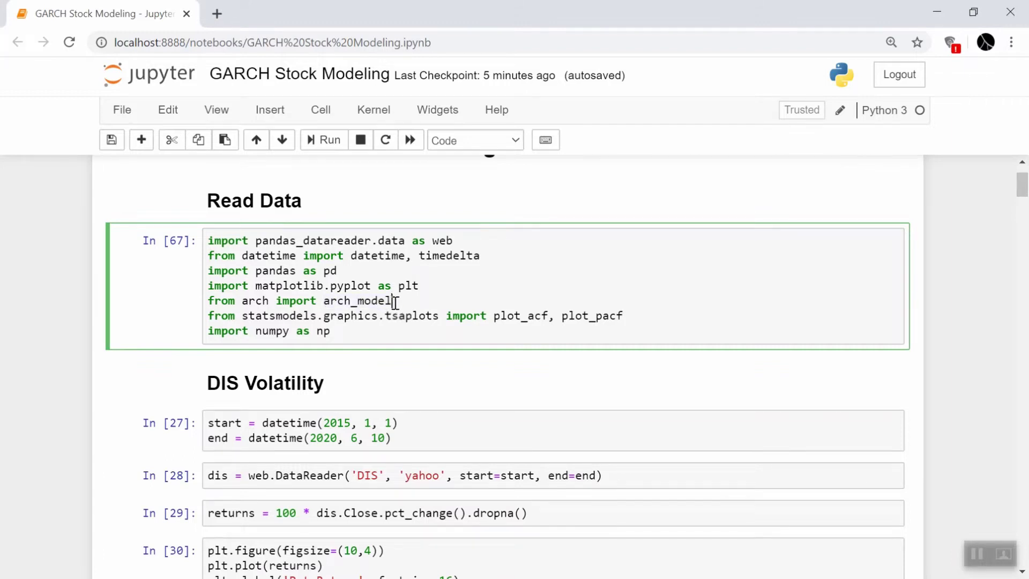
{"action": "left_click_drag", "start_coordinate": [464, 241], "coordinate": [206, 240]}
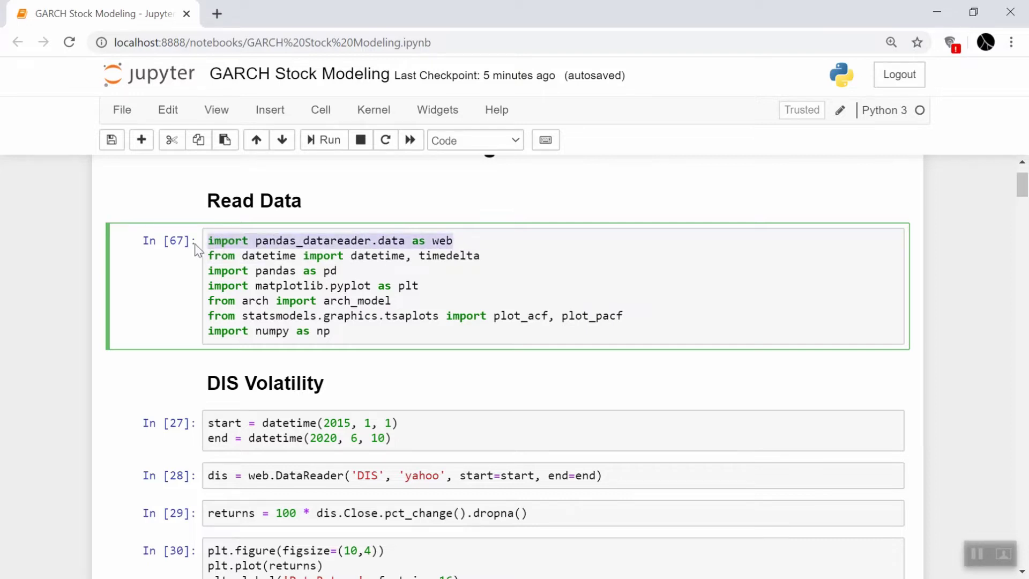
{"action": "left_click", "coordinate": [462, 240]}
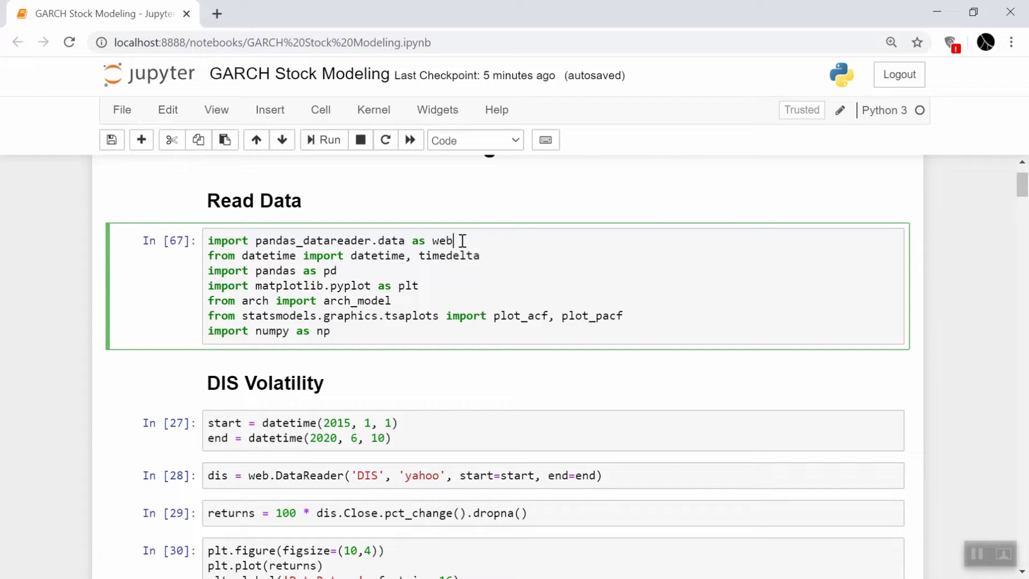
Scroll past the DIS Volatility cells to the DIS Returns plot and the PACF cell.
{"action": "scroll", "coordinate": [462, 241], "scroll_direction": "down", "scroll_amount": 3}
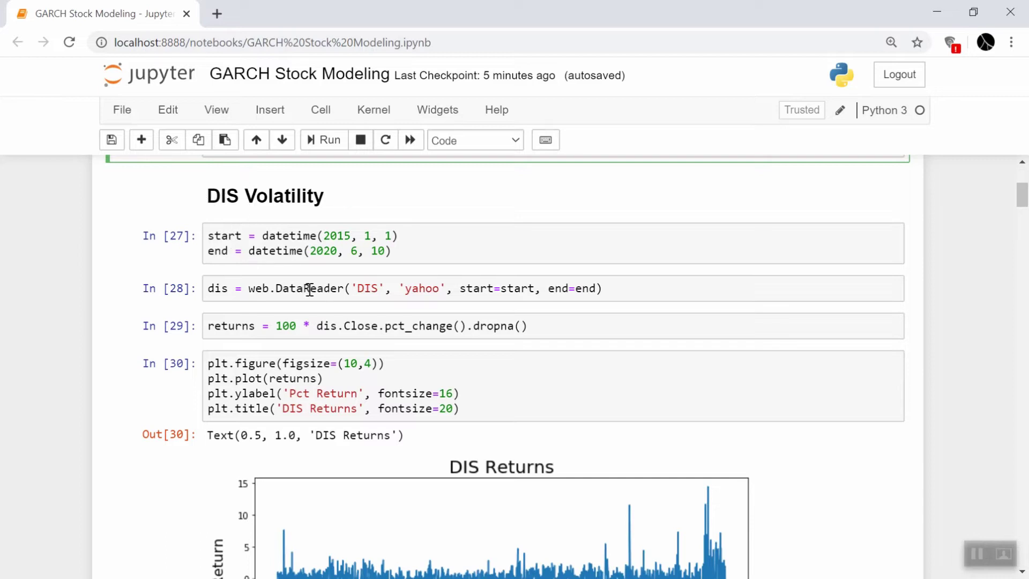
{"action": "scroll", "coordinate": [305, 284], "scroll_direction": "down", "scroll_amount": 1}
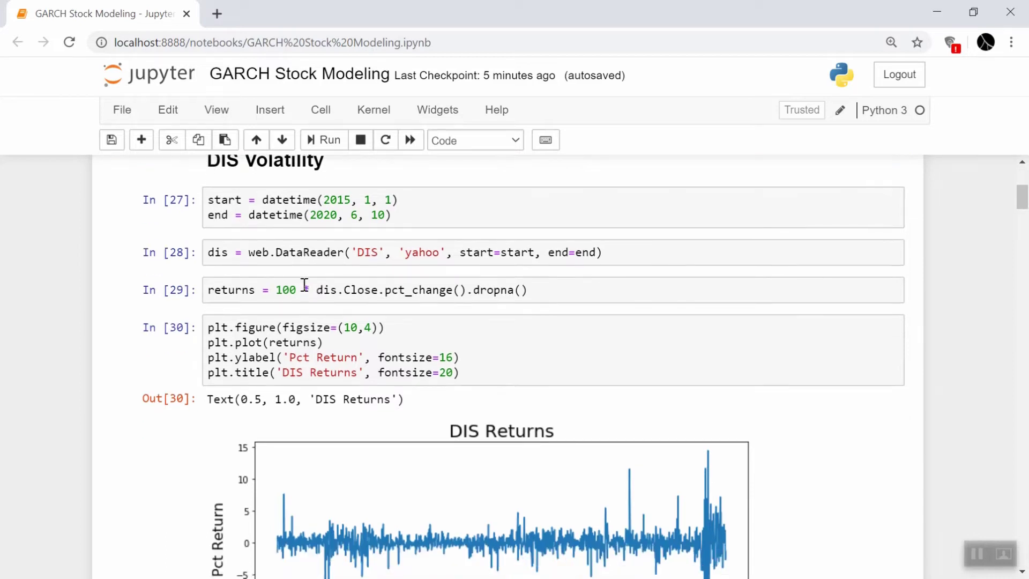
{"action": "scroll", "coordinate": [304, 284], "scroll_direction": "down", "scroll_amount": 4}
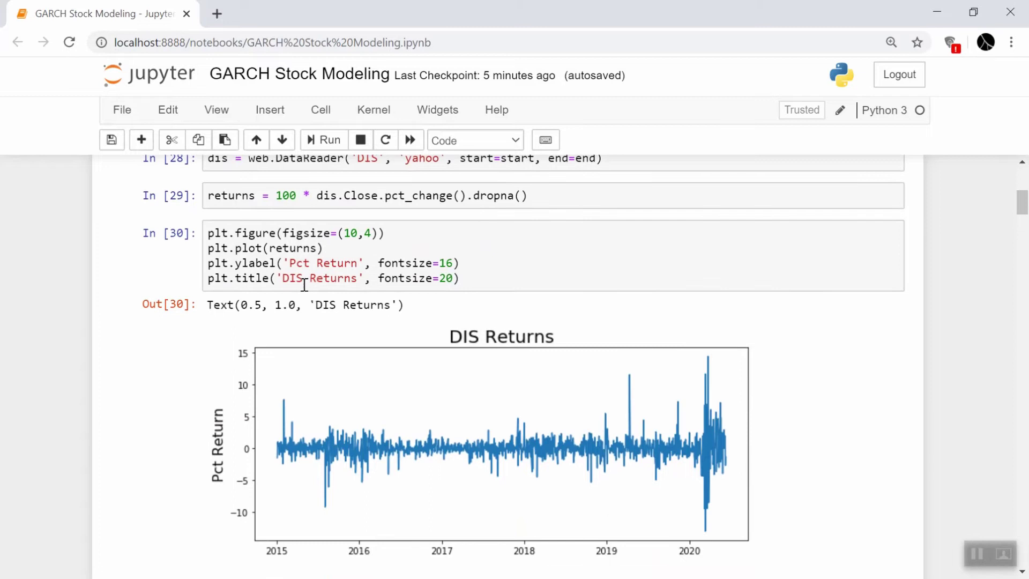
{"action": "scroll", "coordinate": [304, 285], "scroll_direction": "down", "scroll_amount": 1}
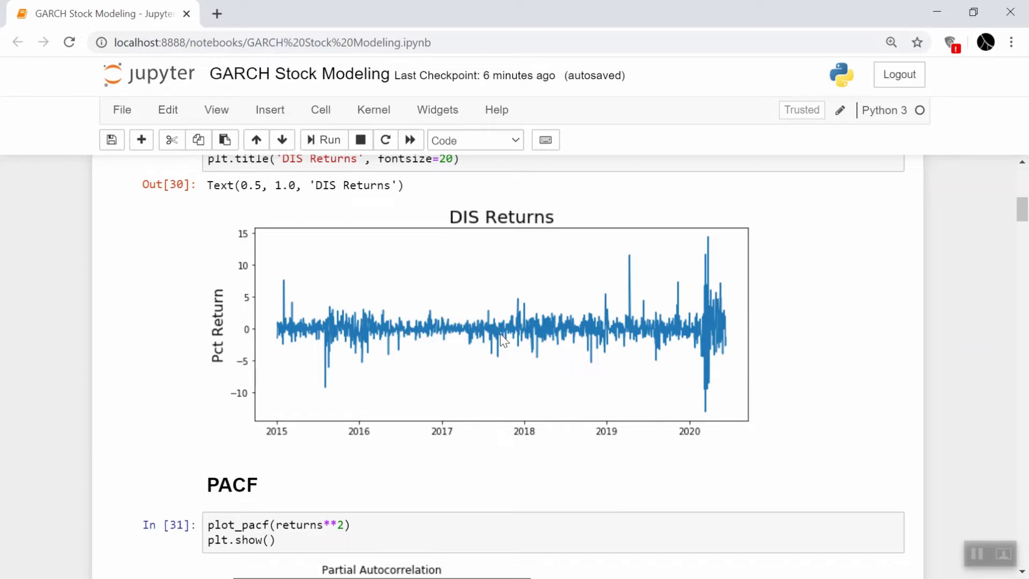
Scroll past the PACF plot to the Fit GARCH(3,3) cells with arch_model(returns, p=3, q=3).
{"action": "scroll", "coordinate": [377, 470], "scroll_direction": "down", "scroll_amount": 2}
{"action": "scroll", "coordinate": [376, 471], "scroll_direction": "down", "scroll_amount": 3}
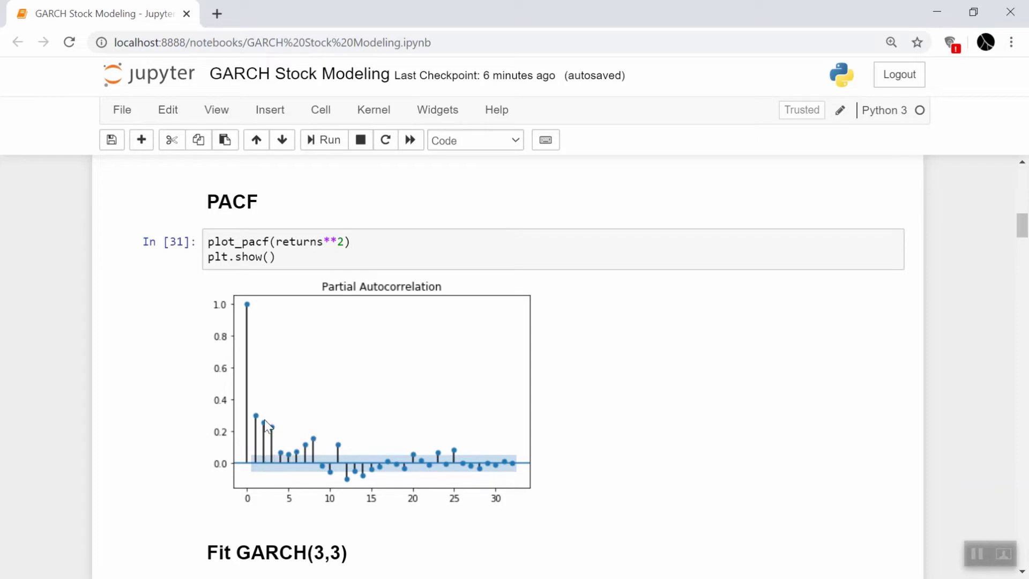
{"action": "scroll", "coordinate": [328, 440], "scroll_direction": "down", "scroll_amount": 2}
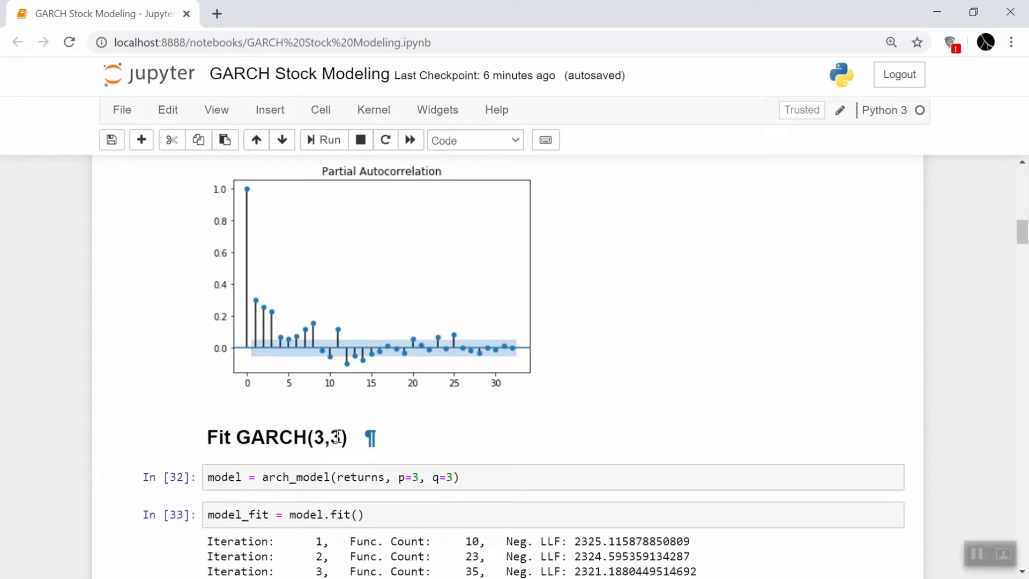
Highlight p=3, q=3 and the returns argument in cell In [32].
{"action": "scroll", "coordinate": [338, 437], "scroll_direction": "down", "scroll_amount": 2}
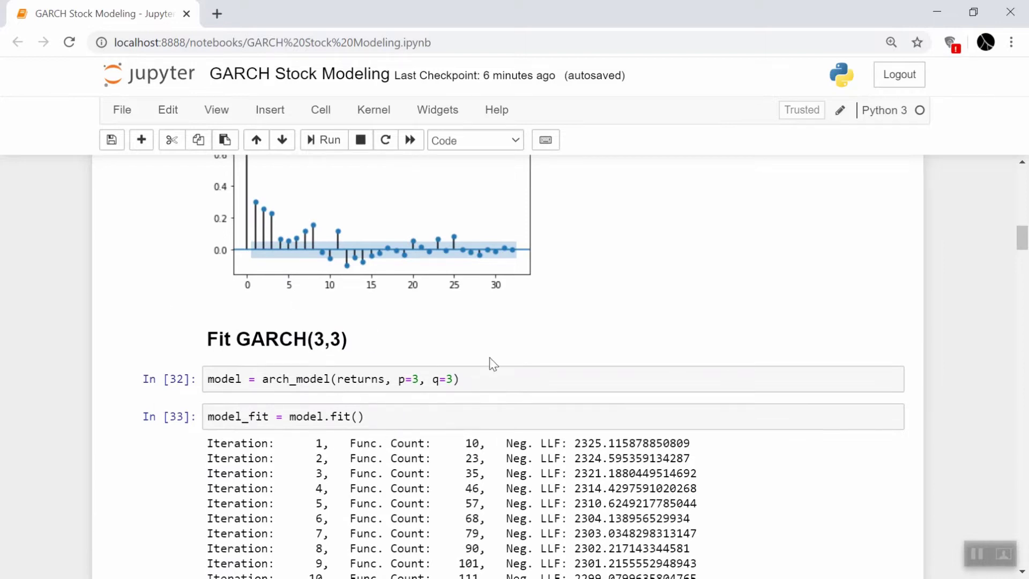
{"action": "left_click_drag", "start_coordinate": [397, 379], "coordinate": [457, 379]}
{"action": "scroll", "coordinate": [454, 379], "scroll_direction": "down", "scroll_amount": 1}
{"action": "scroll", "coordinate": [454, 379], "scroll_direction": "down", "scroll_amount": 1}
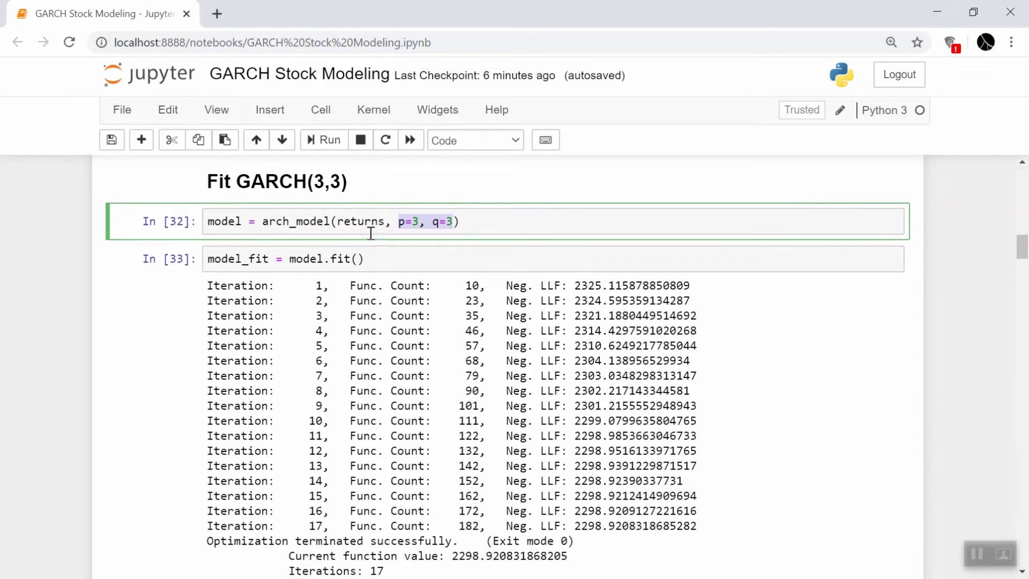
{"action": "double_click", "coordinate": [357, 222]}
Scroll through the GARCH(3,3) fit summary to the Try GARCH(3,0) = ARCH(3) section.
{"action": "scroll", "coordinate": [521, 340], "scroll_direction": "down", "scroll_amount": 6}
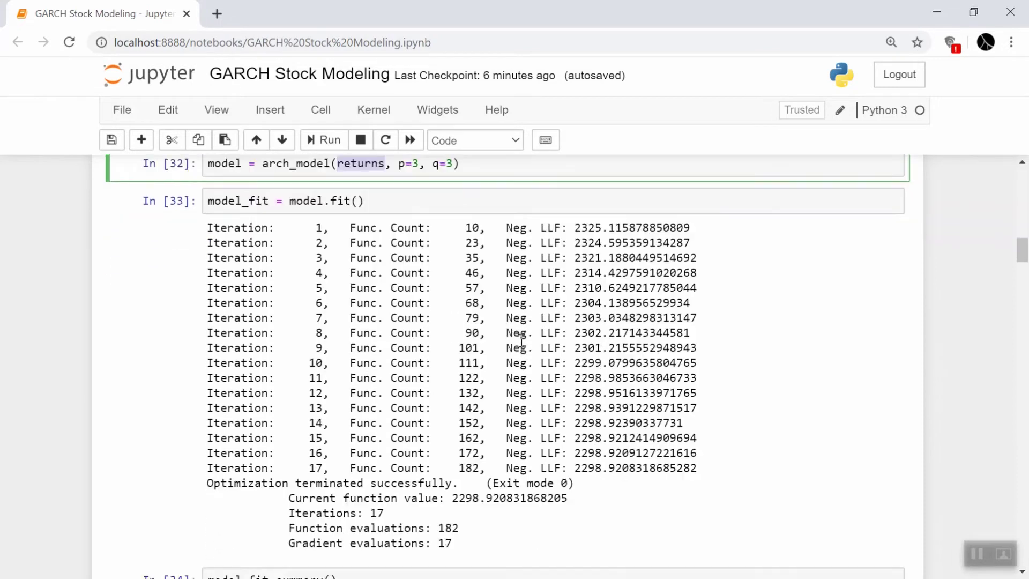
{"action": "scroll", "coordinate": [523, 346], "scroll_direction": "down", "scroll_amount": 3}
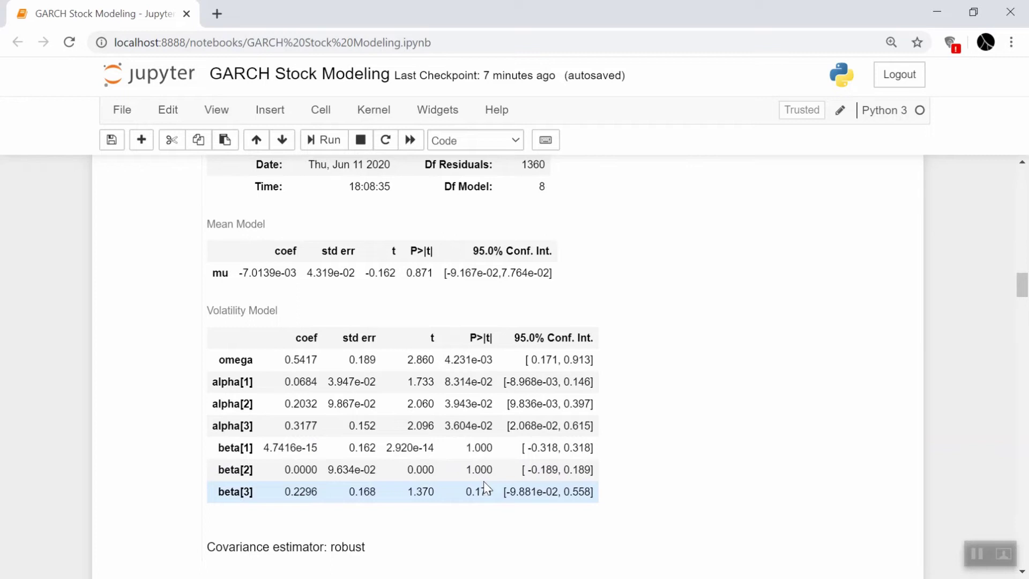
{"action": "scroll", "coordinate": [486, 488], "scroll_direction": "down", "scroll_amount": 5}
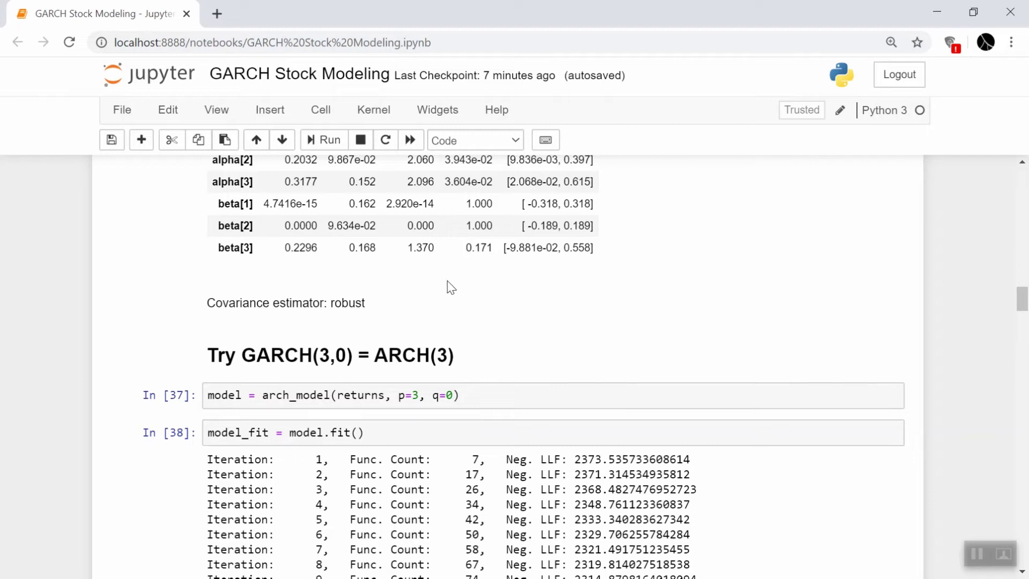
Scroll past the ARCH(3) fit iterations to its summary and the In [40] rolling predictions cell.
{"action": "scroll", "coordinate": [470, 400], "scroll_direction": "down", "scroll_amount": 2}
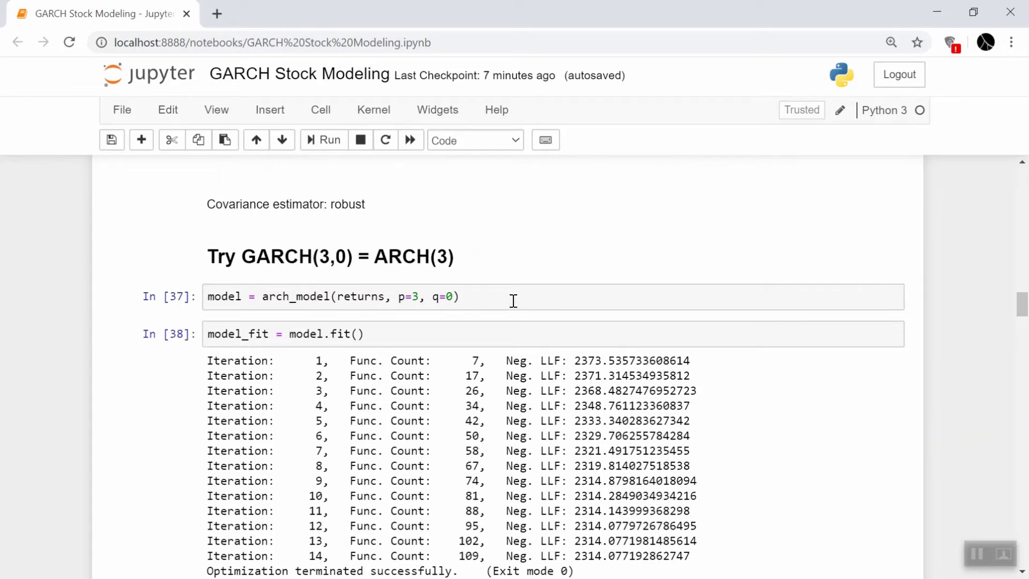
{"action": "scroll", "coordinate": [513, 300], "scroll_direction": "down", "scroll_amount": 14}
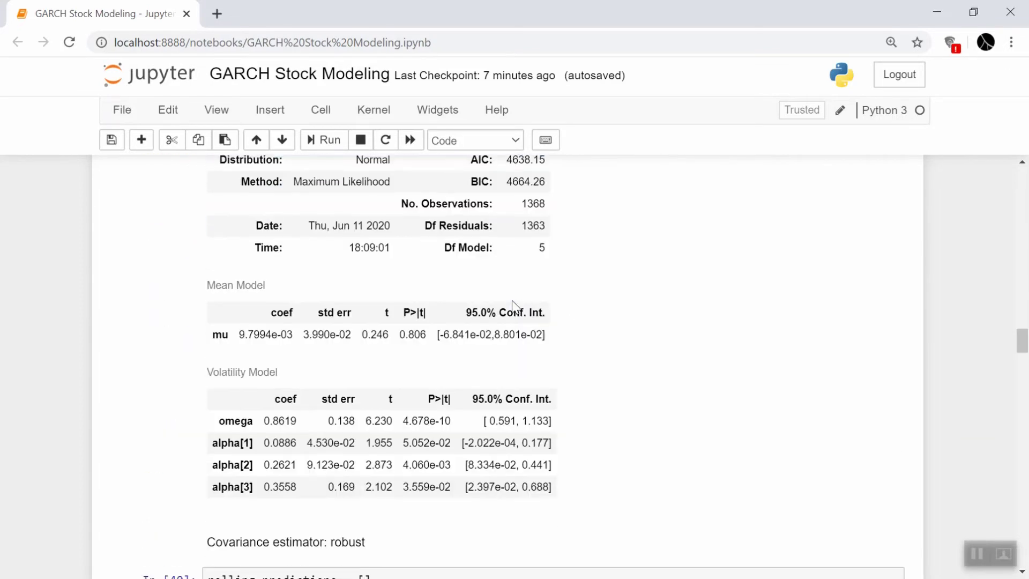
{"action": "scroll", "coordinate": [512, 305], "scroll_direction": "down", "scroll_amount": 1}
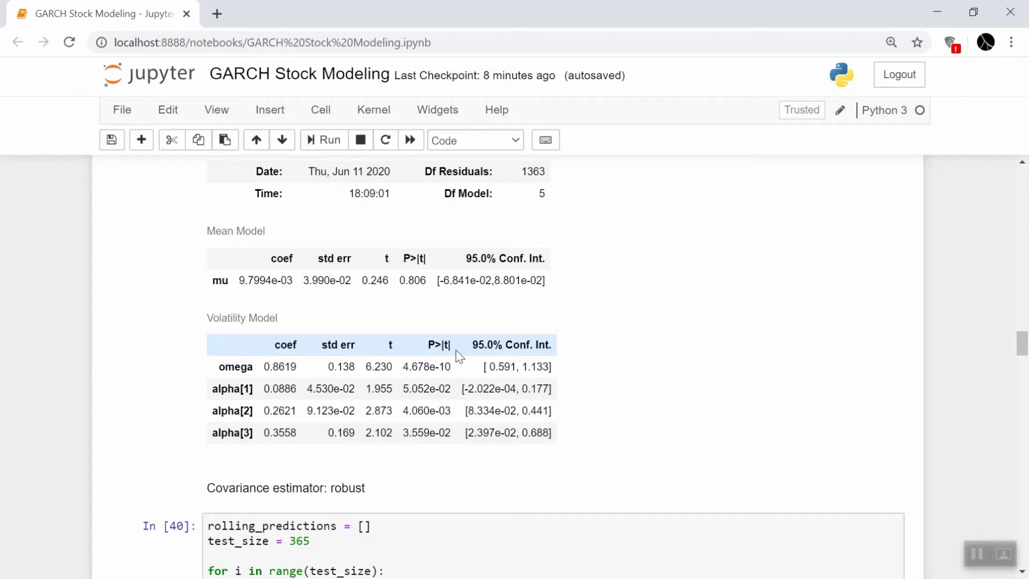
{"action": "scroll", "coordinate": [458, 354], "scroll_direction": "down", "scroll_amount": 4}
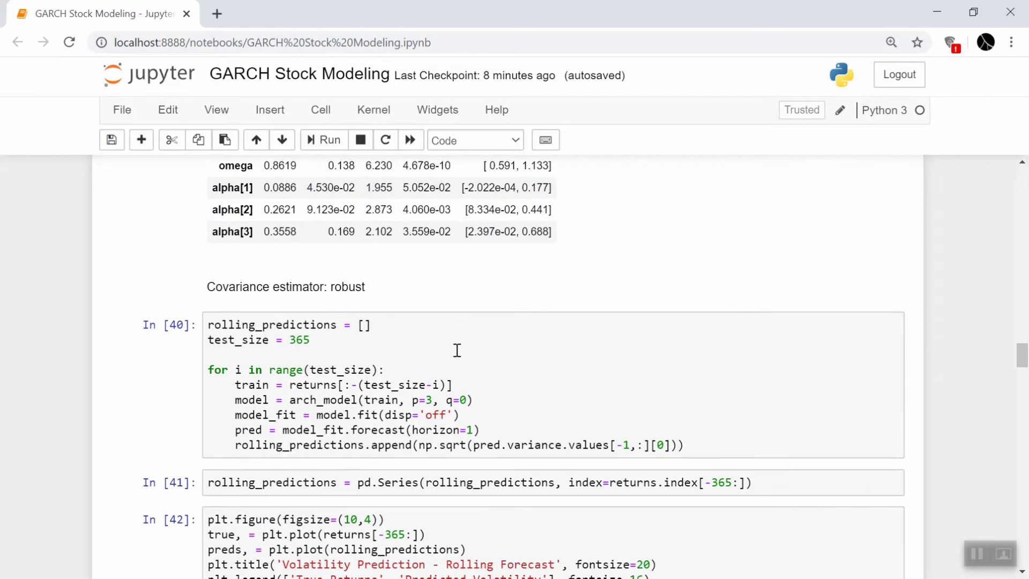
{"action": "scroll", "coordinate": [457, 350], "scroll_direction": "down", "scroll_amount": 2}
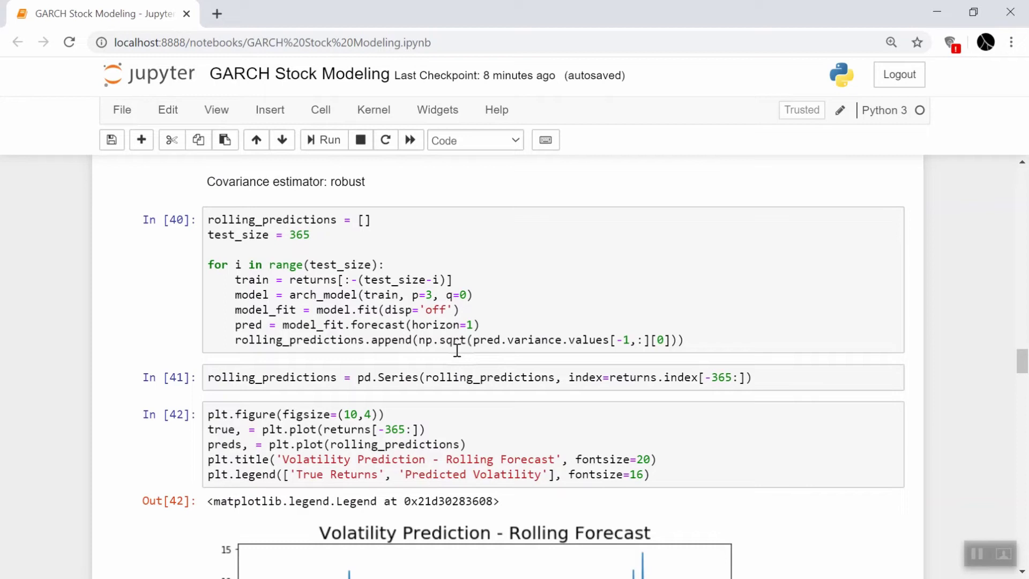
{"action": "left_click", "coordinate": [329, 235]}
{"action": "double_click", "coordinate": [300, 235]}
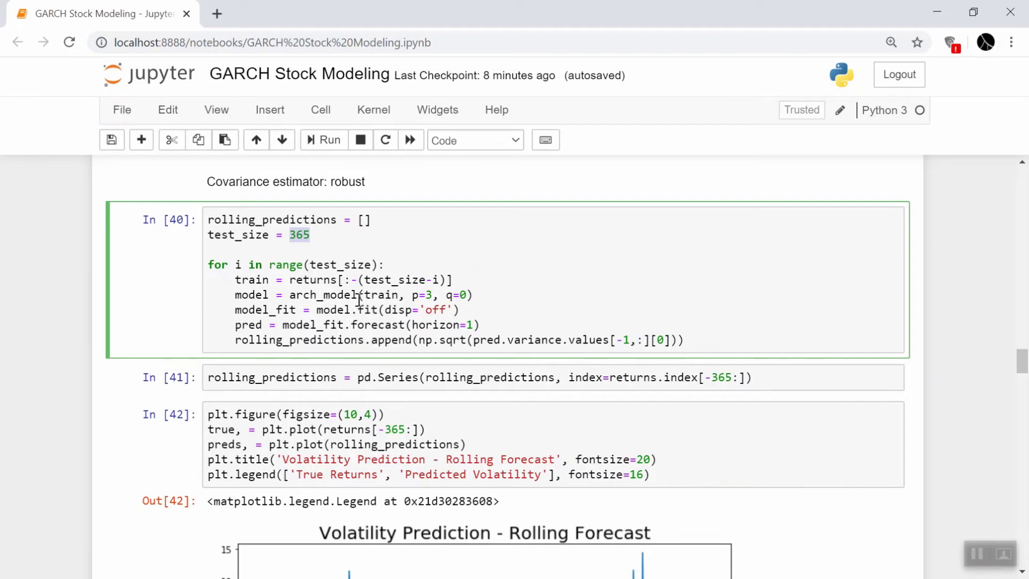
View the Disney rolling forecast plot, then scroll back up to the In [30] DIS Returns plot.
{"action": "scroll", "coordinate": [359, 300], "scroll_direction": "down", "scroll_amount": 5}
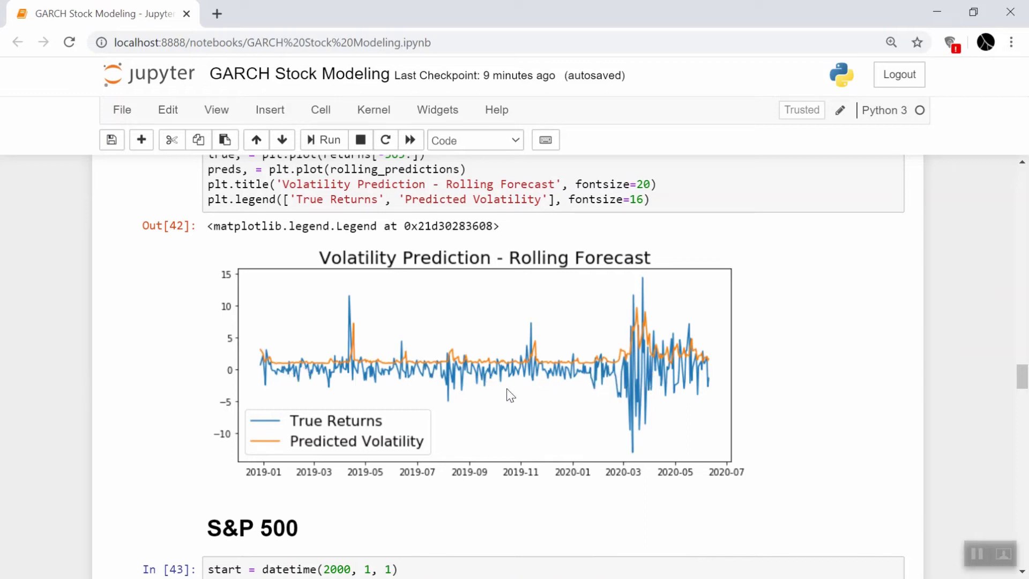
{"action": "scroll", "coordinate": [624, 391], "scroll_direction": "up", "scroll_amount": 20}
{"action": "scroll", "coordinate": [624, 392], "scroll_direction": "up", "scroll_amount": 20}
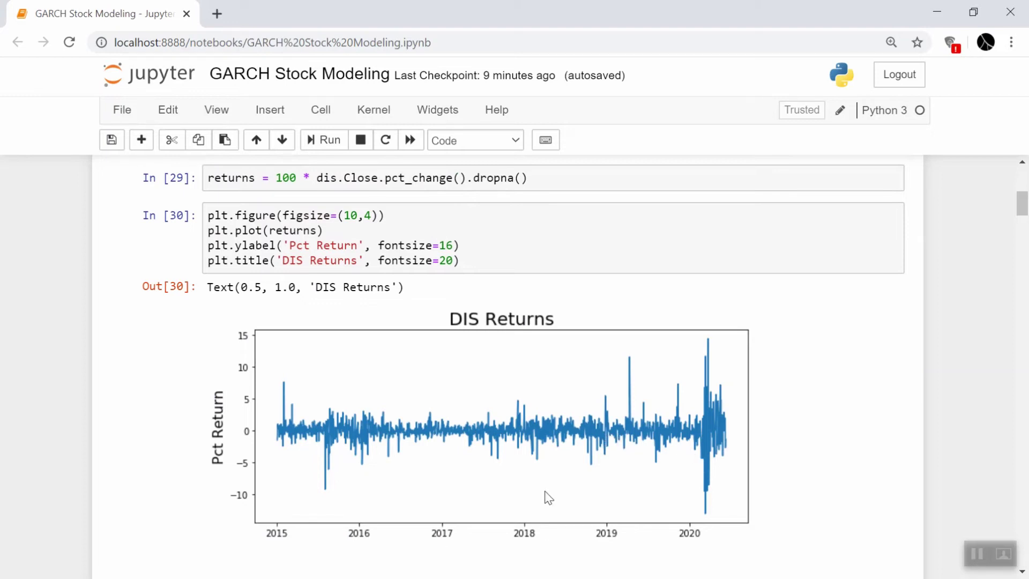
Scroll past In [40]–[42] to the Disney Rolling Forecast plot and the S&P 500 heading.
{"action": "scroll", "coordinate": [633, 493], "scroll_direction": "down", "scroll_amount": 20}
{"action": "scroll", "coordinate": [632, 493], "scroll_direction": "down", "scroll_amount": 20}
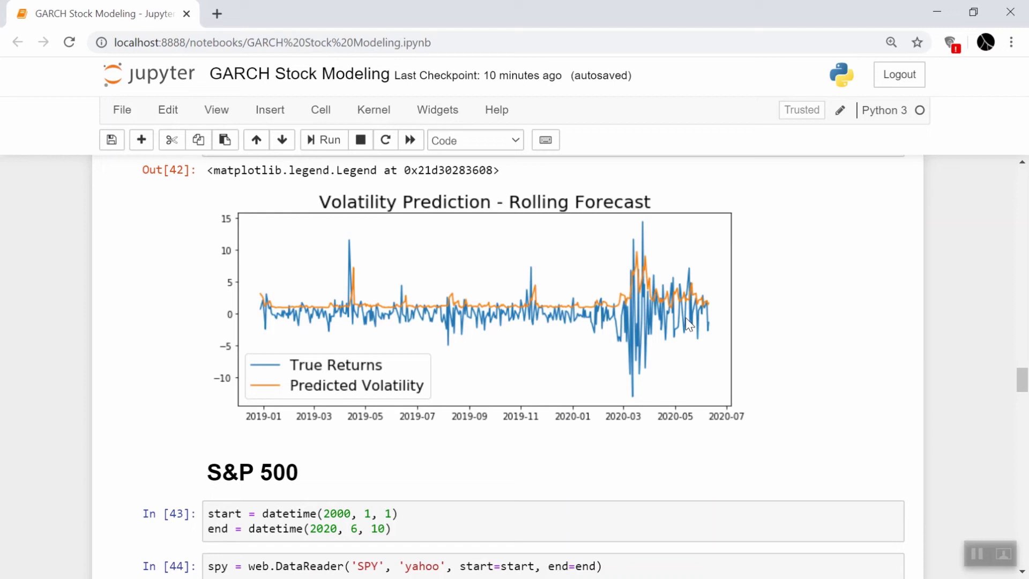
Scroll through S&P 500 cells In [43]–[46] to the 2000–2020 SPY Returns plot.
{"action": "scroll", "coordinate": [687, 319], "scroll_direction": "down", "scroll_amount": 1}
{"action": "scroll", "coordinate": [688, 322], "scroll_direction": "down", "scroll_amount": 1}
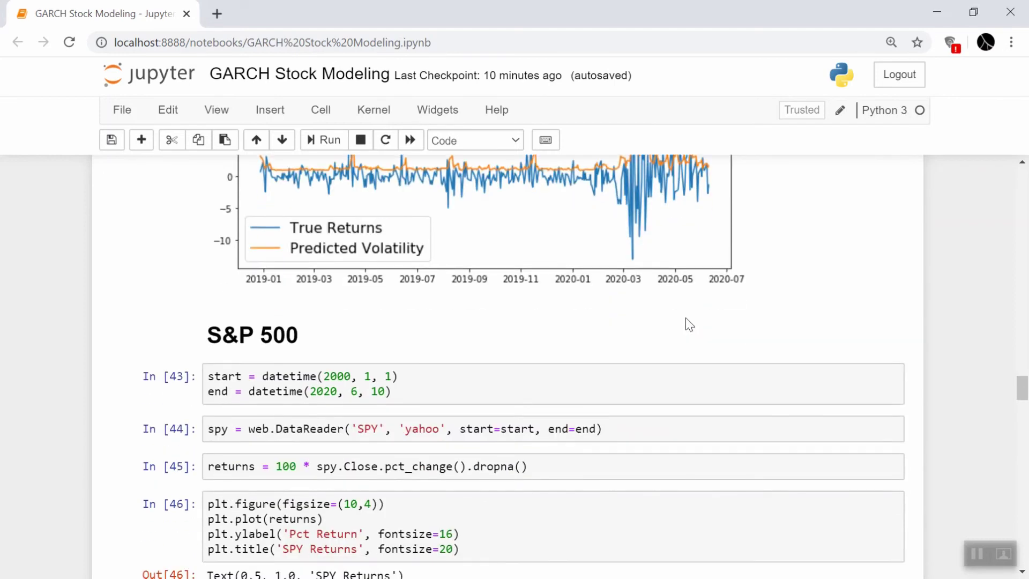
{"action": "scroll", "coordinate": [687, 318], "scroll_direction": "down", "scroll_amount": 1}
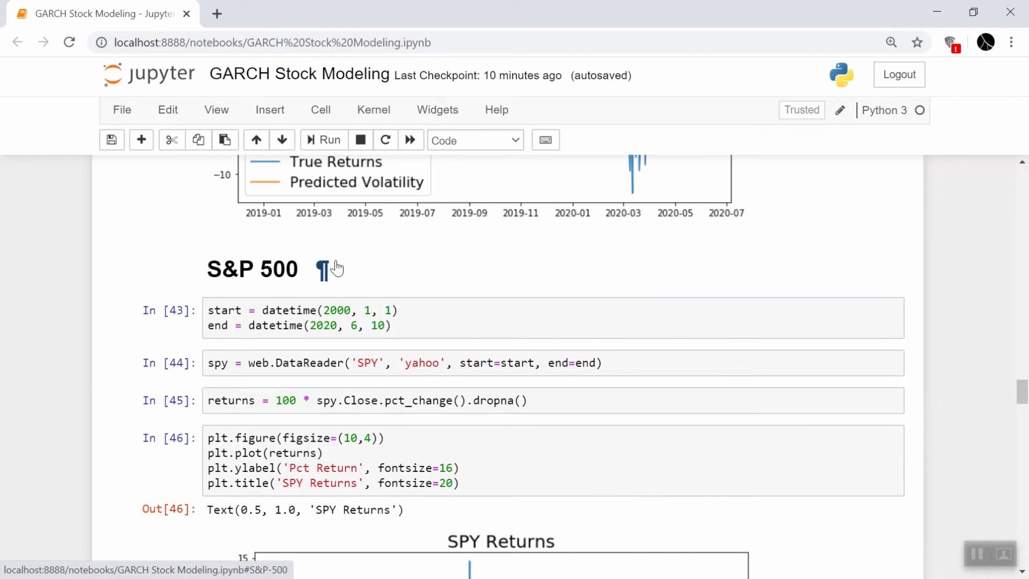
{"action": "scroll", "coordinate": [336, 268], "scroll_direction": "down", "scroll_amount": 3}
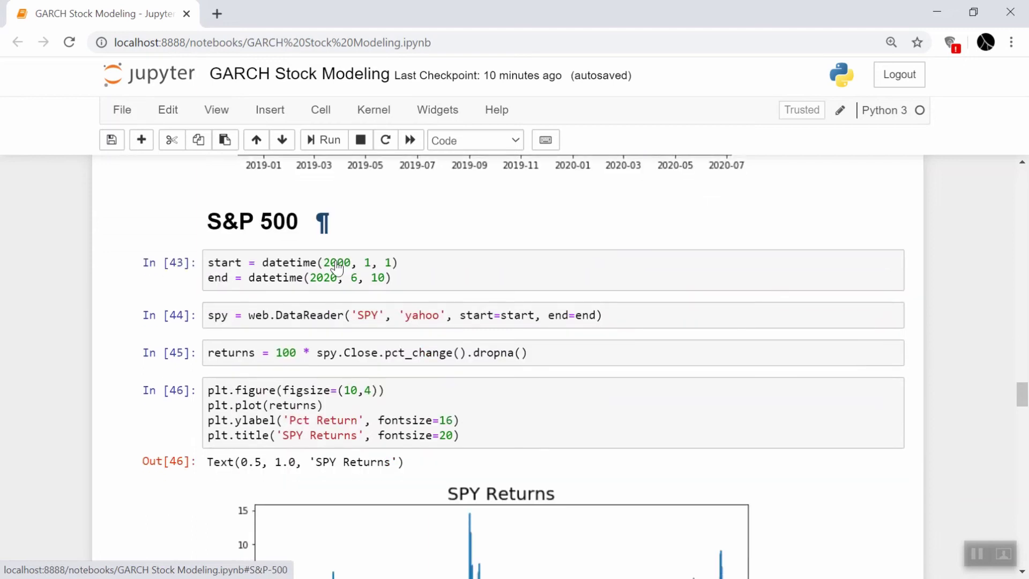
{"action": "scroll", "coordinate": [336, 260], "scroll_direction": "down", "scroll_amount": 2}
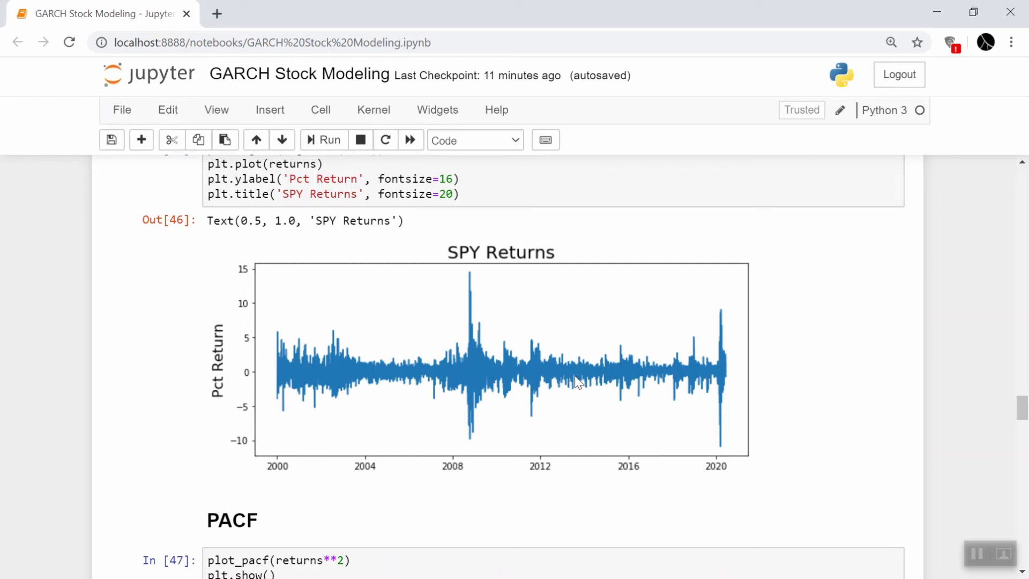
Scroll to Fit GARCH(2,2) and highlight the p=2, q=2 orders in In [48].
{"action": "scroll", "coordinate": [577, 382], "scroll_direction": "down", "scroll_amount": 6}
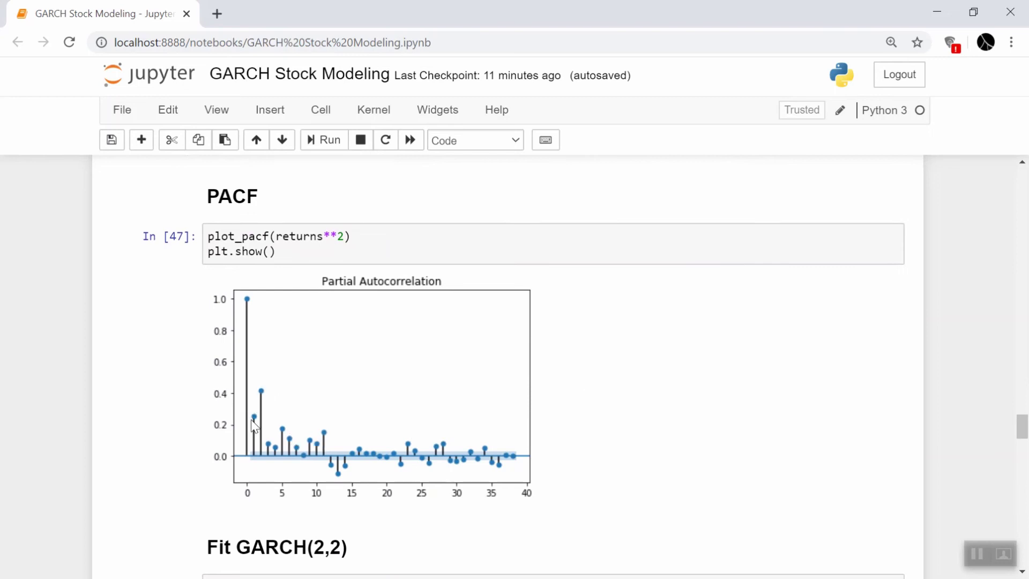
{"action": "scroll", "coordinate": [303, 474], "scroll_direction": "down", "scroll_amount": 4}
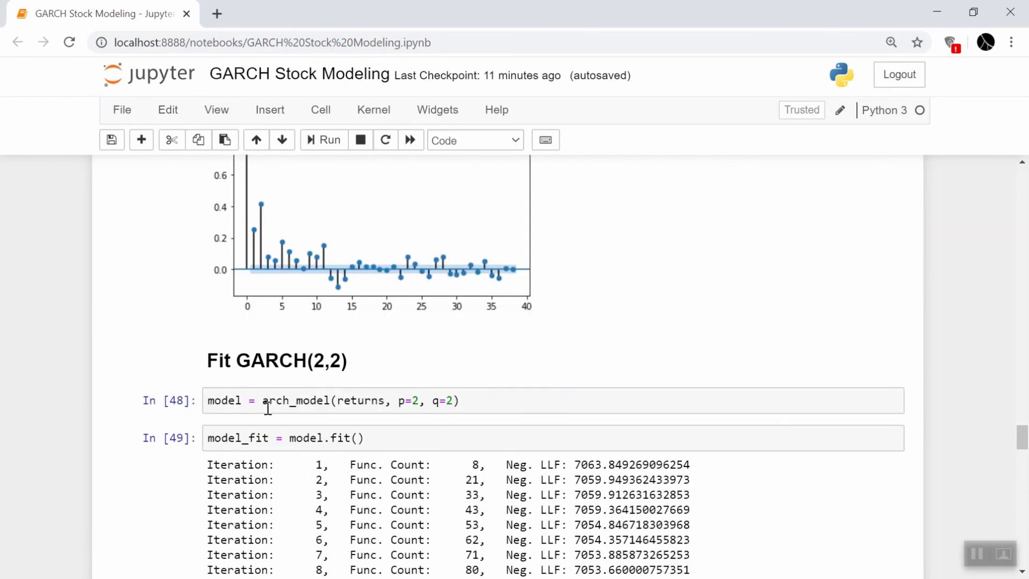
{"action": "left_click_drag", "start_coordinate": [400, 401], "coordinate": [483, 401]}
{"action": "left_click", "coordinate": [483, 402]}
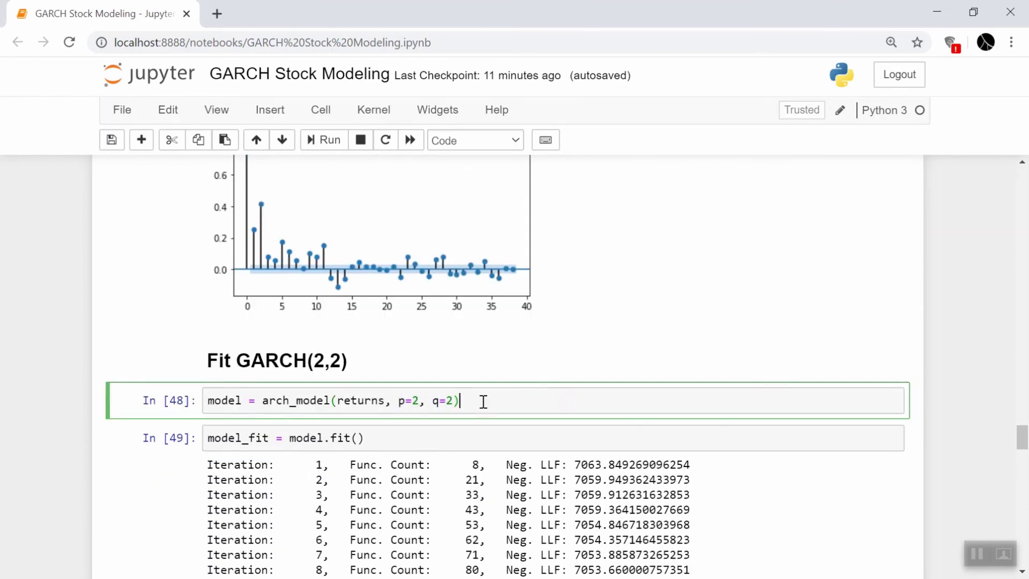
Highlight the beta p-values in the SPY GARCH(2,2) summary: beta[1] 0.310, beta[2] 7.564e-02.
{"action": "scroll", "coordinate": [484, 404], "scroll_direction": "down", "scroll_amount": 10}
{"action": "scroll", "coordinate": [484, 408], "scroll_direction": "down", "scroll_amount": 7}
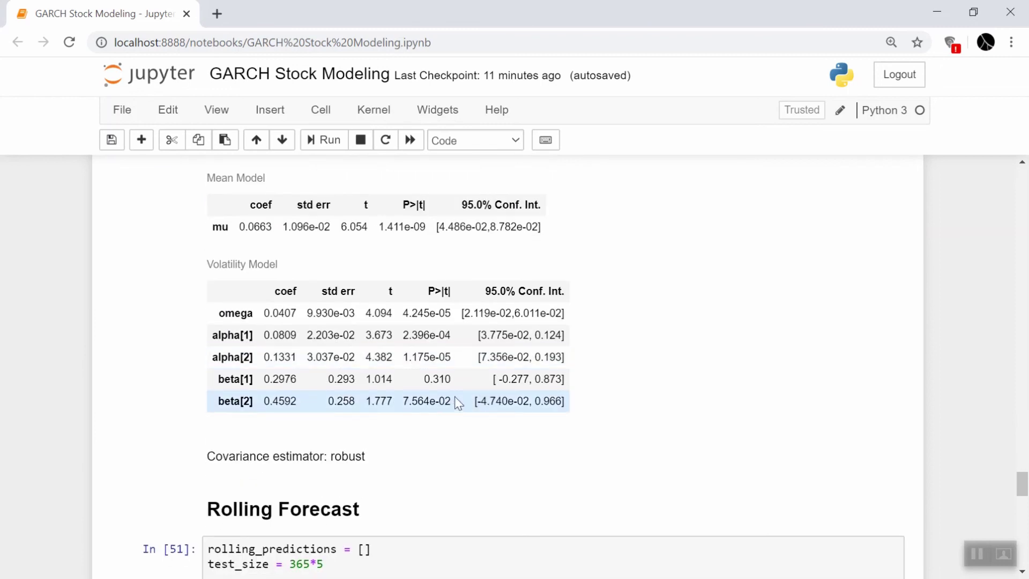
{"action": "left_click_drag", "start_coordinate": [422, 381], "coordinate": [452, 378]}
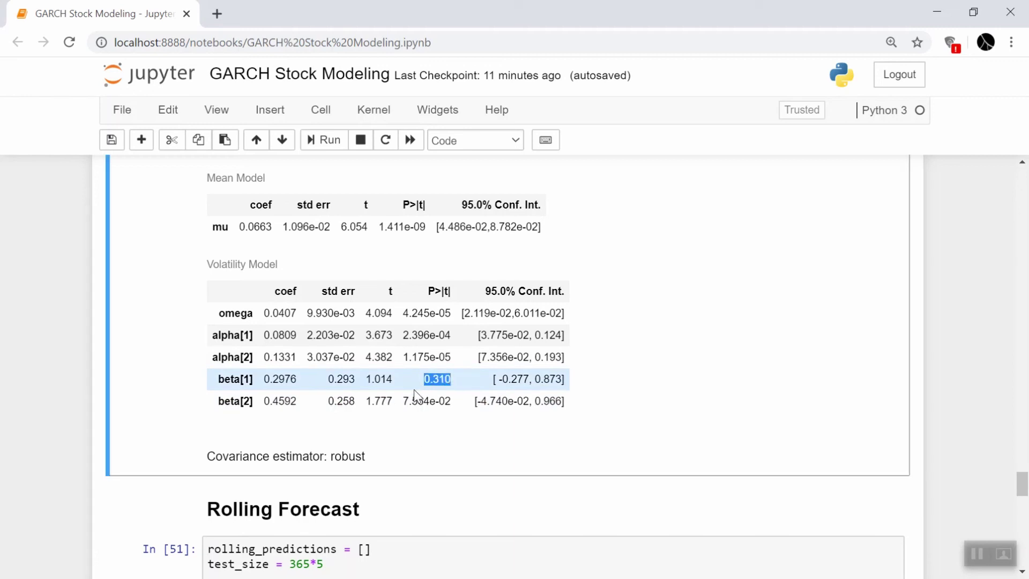
{"action": "left_click_drag", "start_coordinate": [404, 401], "coordinate": [448, 401]}
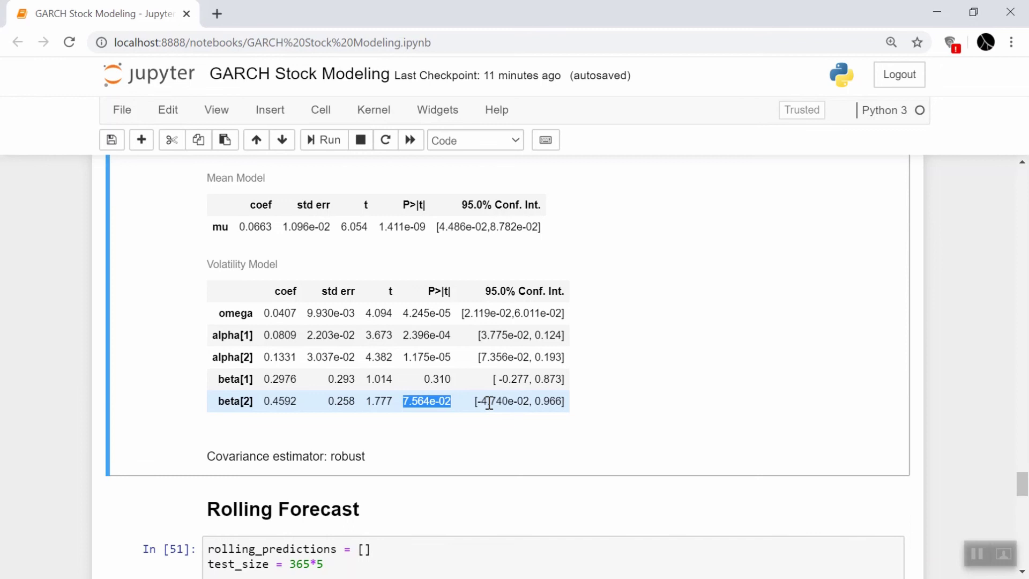
{"action": "scroll", "coordinate": [489, 404], "scroll_direction": "down", "scroll_amount": 5}
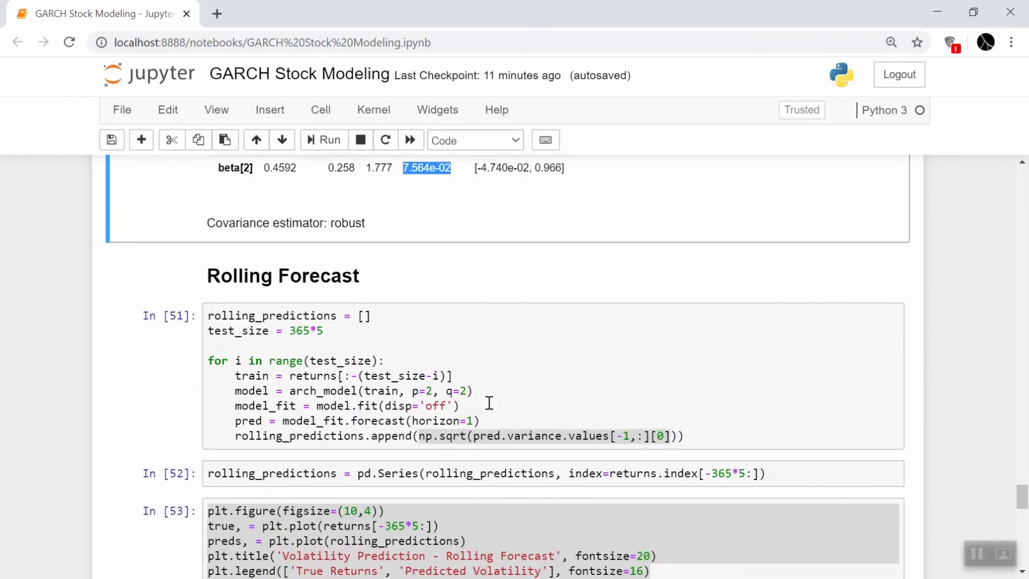
Click into In [51], then scroll through In [52]–[53] to the SPY rolling forecast plot.
{"action": "left_click", "coordinate": [545, 336]}
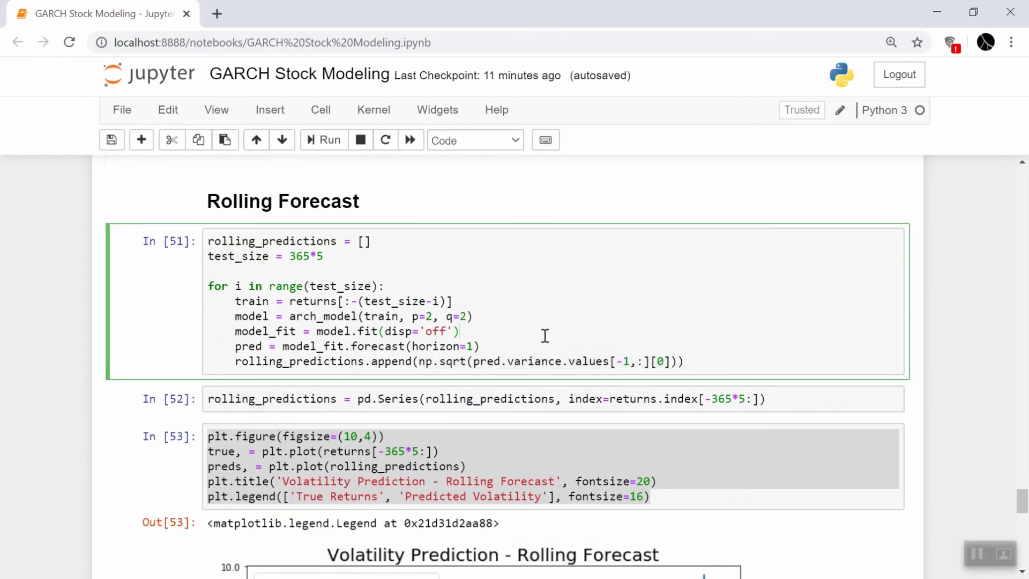
{"action": "scroll", "coordinate": [545, 336], "scroll_direction": "down", "scroll_amount": 2}
{"action": "scroll", "coordinate": [545, 337], "scroll_direction": "down", "scroll_amount": 3}
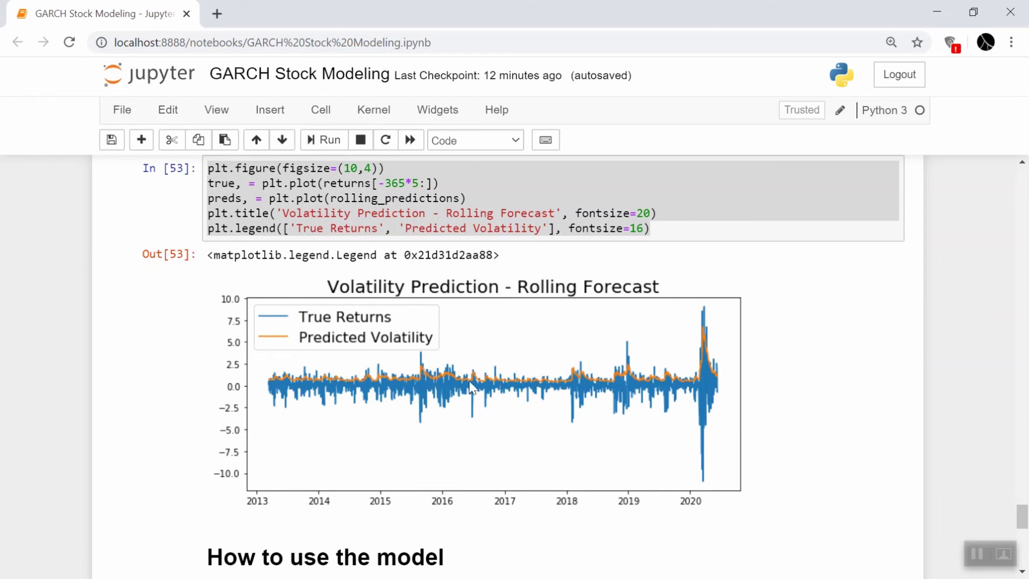
{"action": "scroll", "coordinate": [360, 427], "scroll_direction": "down", "scroll_amount": 3}
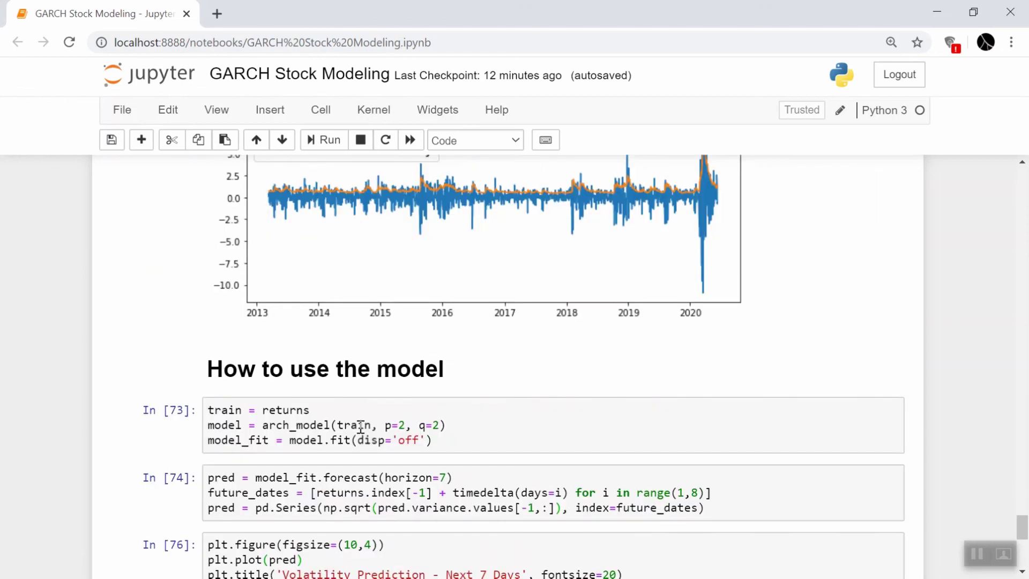
Scroll past In [73] and In [74] to the Out [76] next-7-days volatility plot.
{"action": "scroll", "coordinate": [794, 422], "scroll_direction": "down", "scroll_amount": 6}
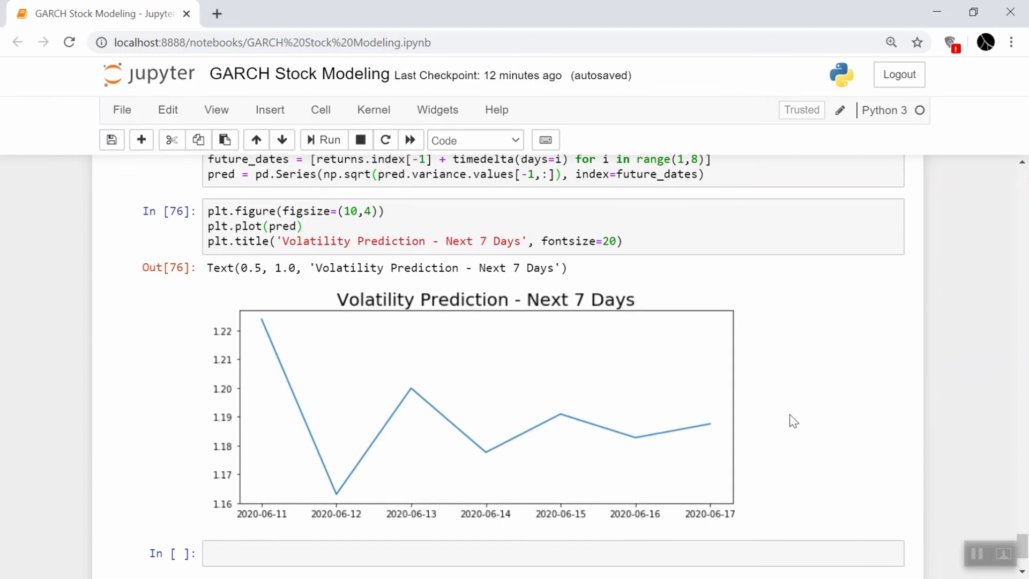